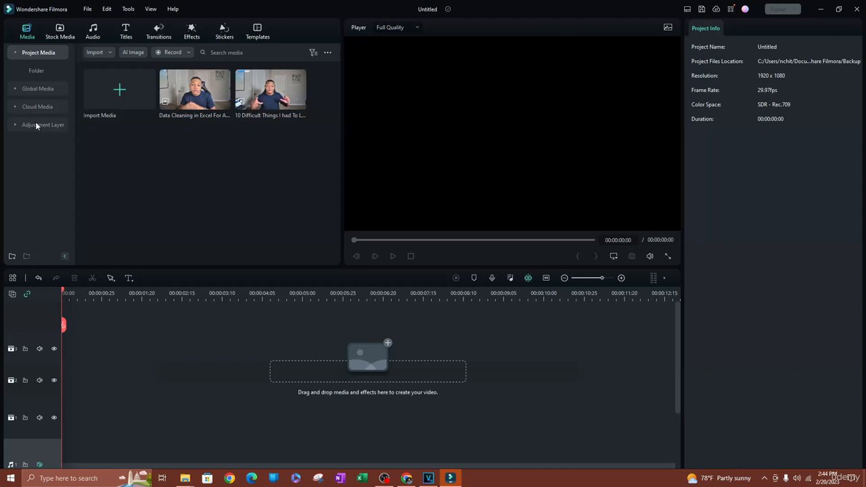
Show the Adjustment Layer presets after viewing the custom Warm and Black and White layers.
{"action": "left_click", "coordinate": [35, 125]}
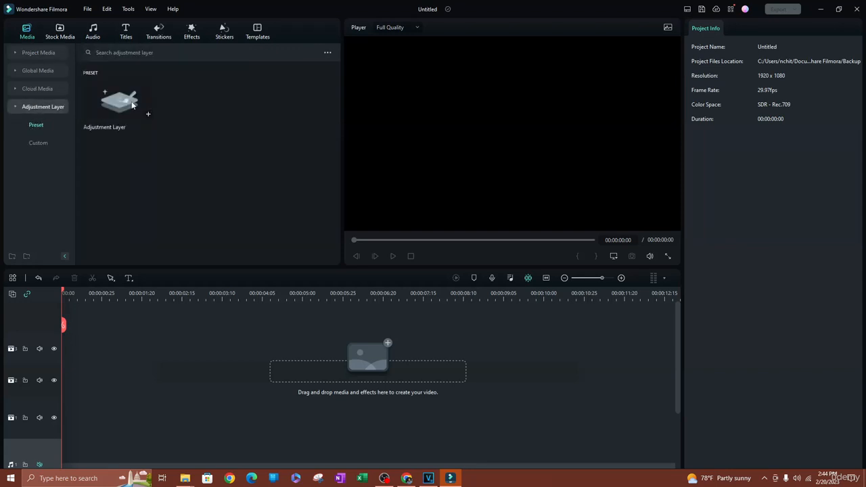
{"action": "left_click", "coordinate": [38, 148]}
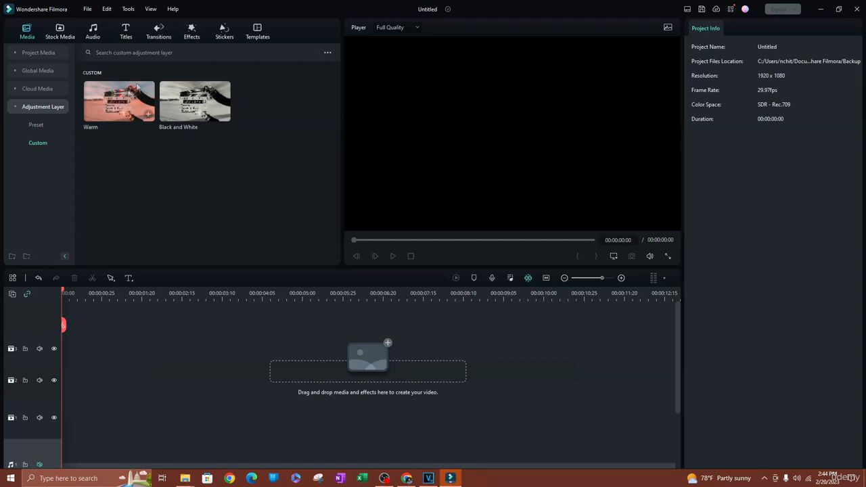
{"action": "left_click", "coordinate": [40, 128]}
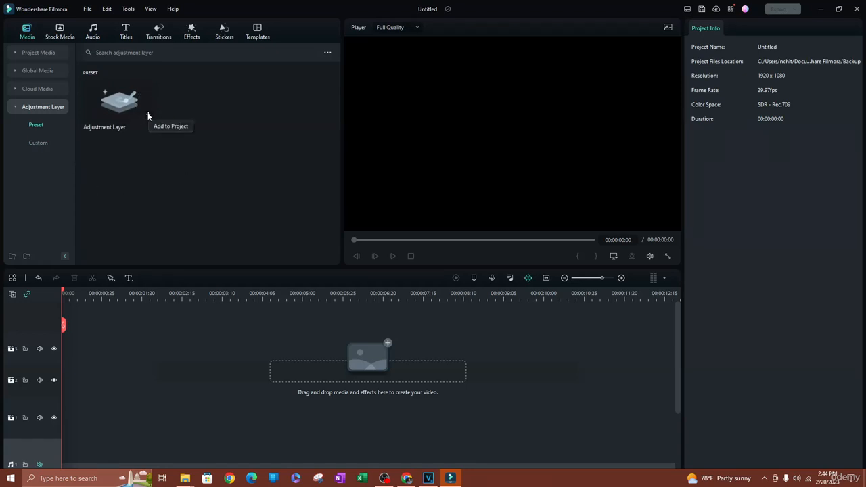
Place a blank adjustment layer on track 3 at 00:00 and switch to the Pexels Stock Media library.
{"action": "left_click_drag", "start_coordinate": [148, 116], "coordinate": [33, 346]}
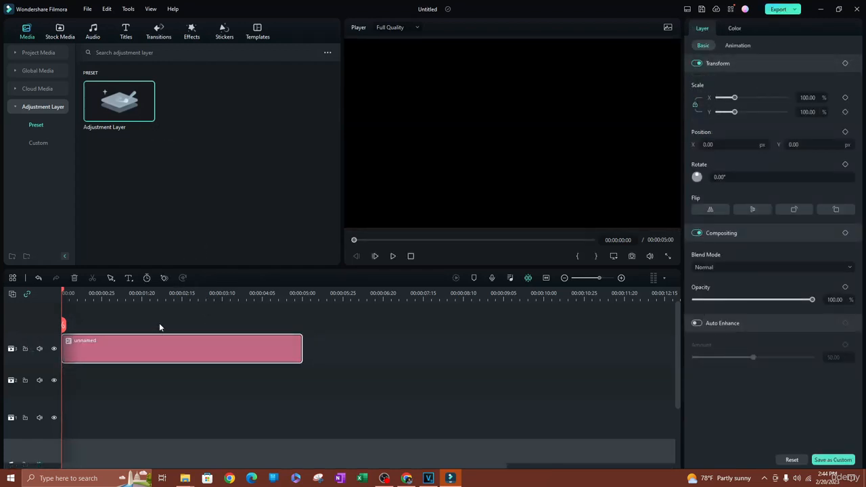
{"action": "left_click", "coordinate": [104, 292]}
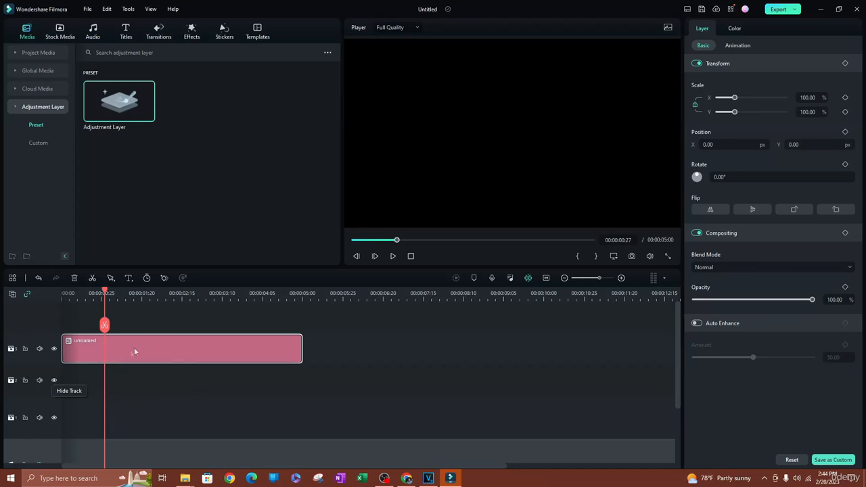
{"action": "mouse_move", "coordinate": [134, 347]}
{"action": "left_mouse_down"}
{"action": "mouse_move", "coordinate": [202, 342]}
{"action": "mouse_move", "coordinate": [123, 351]}
{"action": "left_mouse_up"}
{"action": "left_click_drag", "start_coordinate": [124, 348], "coordinate": [116, 367]}
{"action": "left_click", "coordinate": [59, 29]}
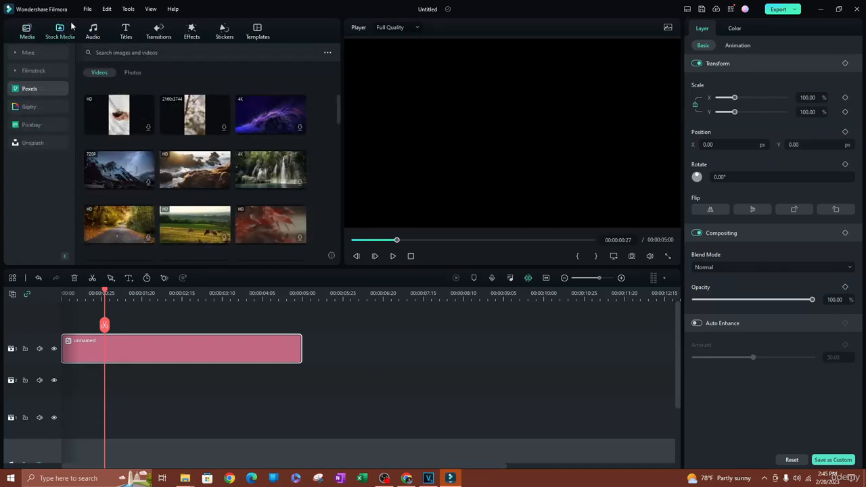
Search the Pexels stock videos for 'news' and browse the results.
{"action": "left_click", "coordinate": [115, 52]}
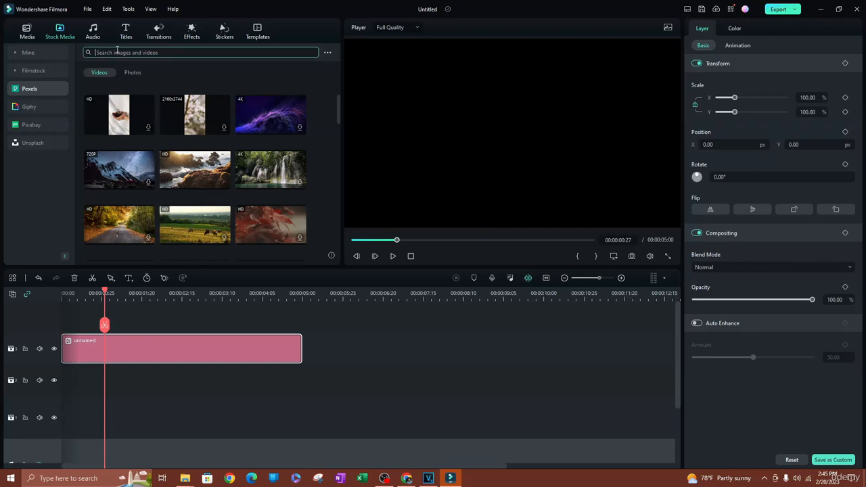
{"action": "type", "text": "news"}
{"action": "key", "text": "Return"}
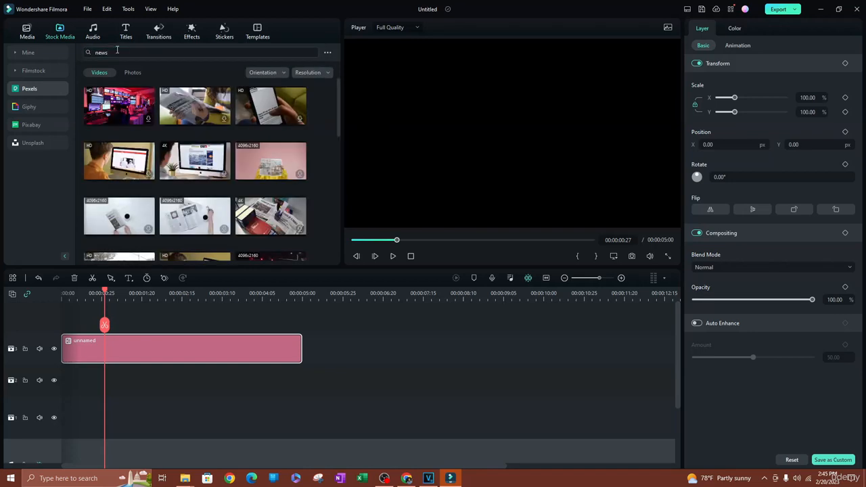
{"action": "scroll", "coordinate": [176, 193], "scroll_direction": "down", "scroll_amount": 5}
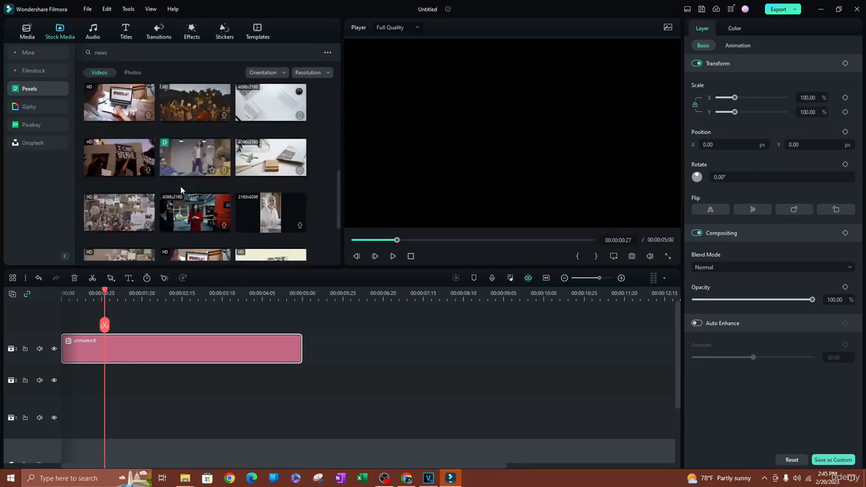
{"action": "scroll", "coordinate": [169, 207], "scroll_direction": "down", "scroll_amount": 2}
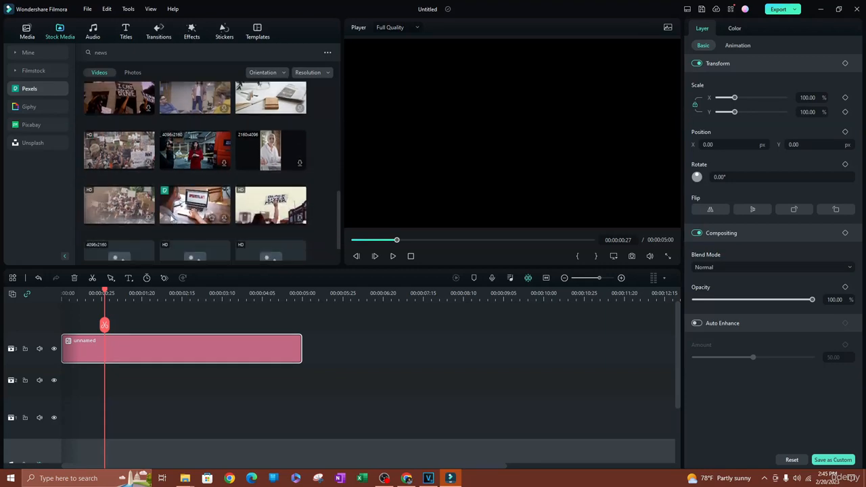
Preview the protest and laptop clips, then add the laptop clip below the adjustment layer.
{"action": "left_click", "coordinate": [131, 158]}
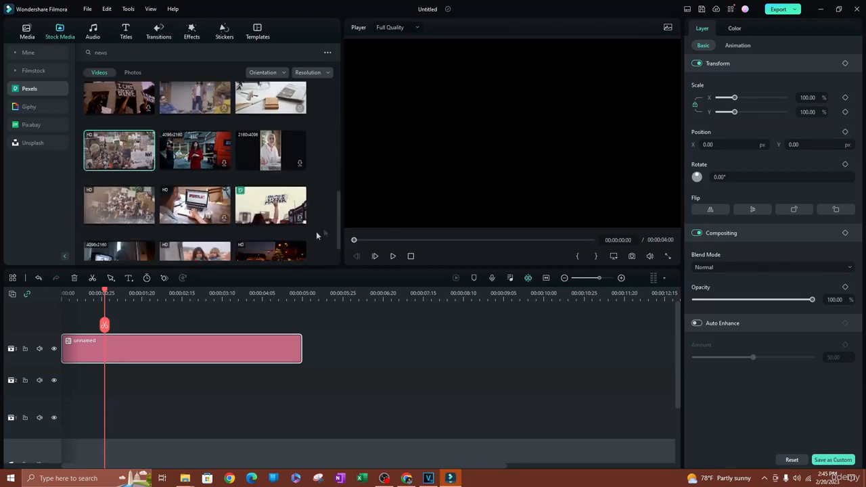
{"action": "key", "text": "space"}
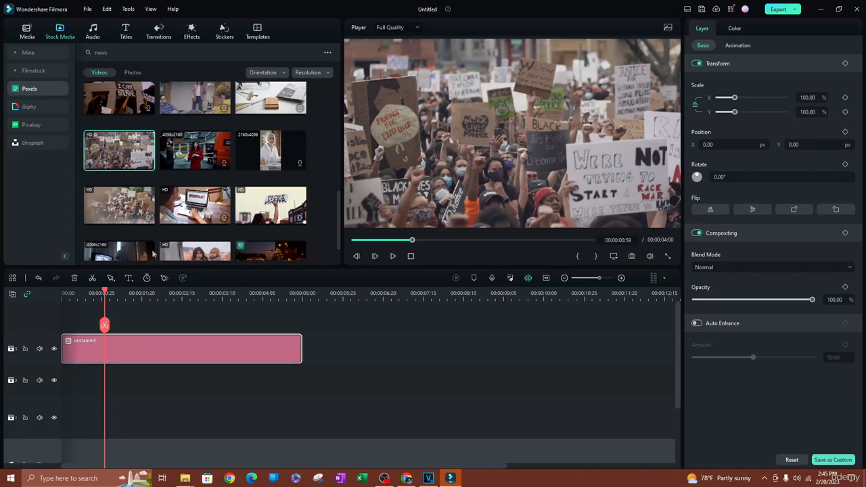
{"action": "scroll", "coordinate": [193, 149], "scroll_direction": "down", "scroll_amount": 3}
{"action": "left_click", "coordinate": [192, 148]}
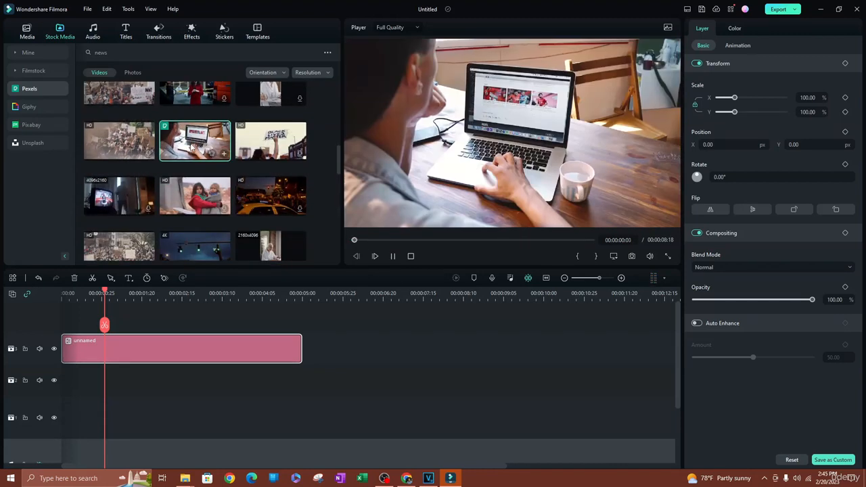
{"action": "left_click_drag", "start_coordinate": [192, 147], "coordinate": [74, 379]}
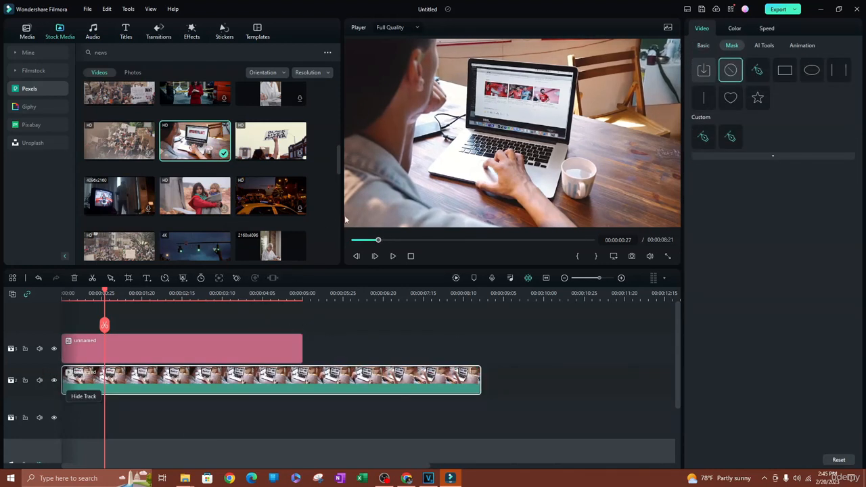
Select the adjustment layer clip and show its Color correction settings.
{"action": "left_click", "coordinate": [163, 341]}
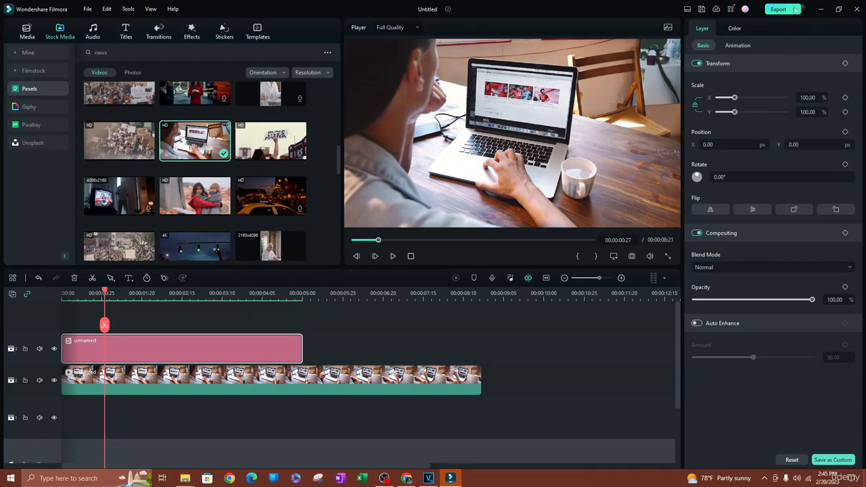
{"action": "left_click", "coordinate": [736, 29]}
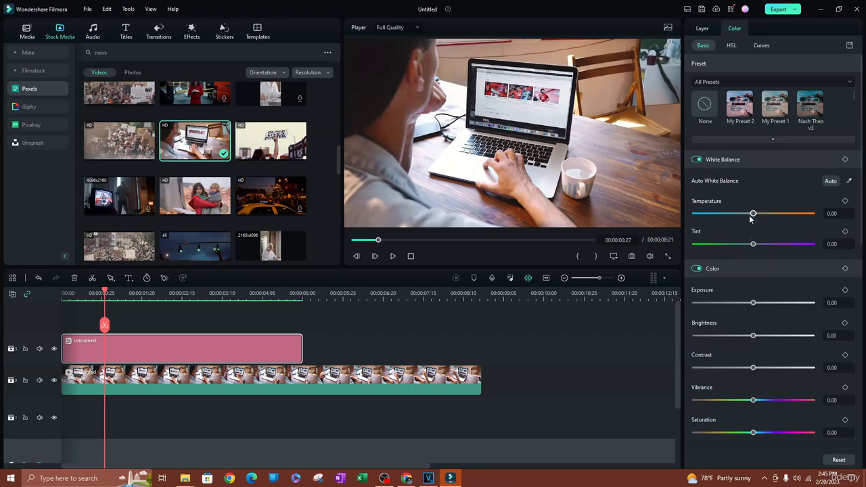
Set Temperature 31.03, Tint -17.24, Exposure 38.70, Vibrance 47.13, then scrub to check the look.
{"action": "left_click_drag", "start_coordinate": [753, 214], "coordinate": [772, 215]}
{"action": "left_click_drag", "start_coordinate": [752, 244], "coordinate": [743, 246]}
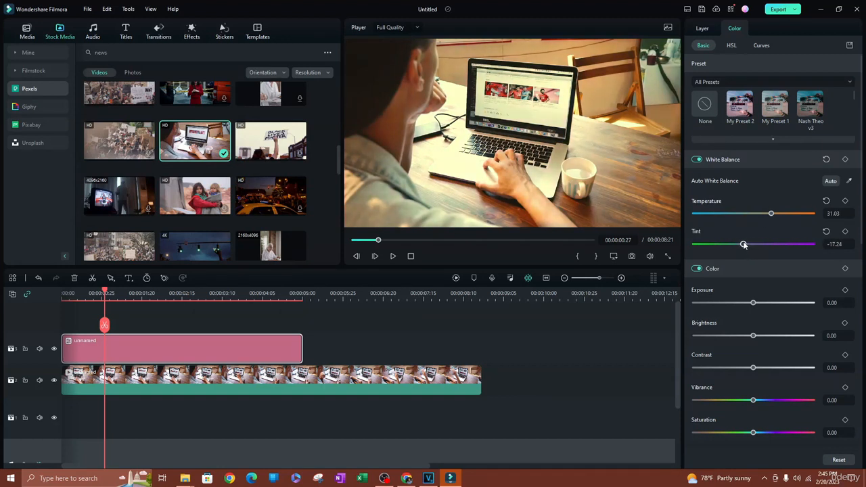
{"action": "scroll", "coordinate": [751, 266], "scroll_direction": "down", "scroll_amount": 1}
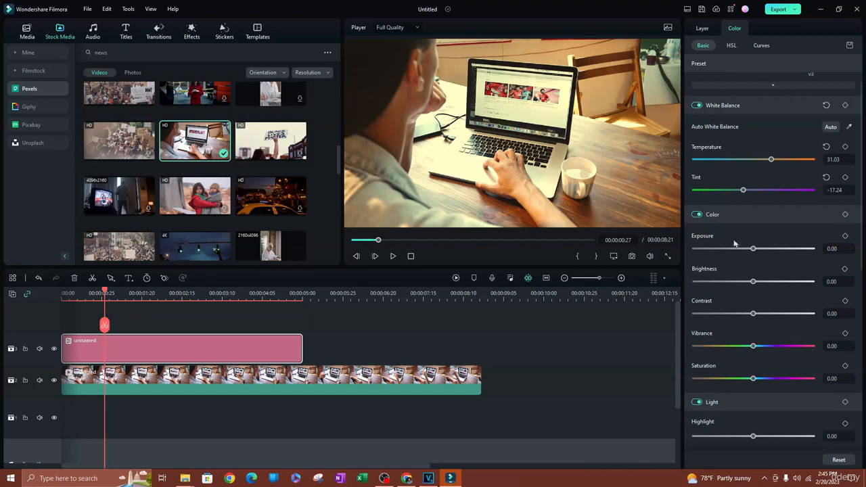
{"action": "left_click_drag", "start_coordinate": [755, 251], "coordinate": [776, 253]}
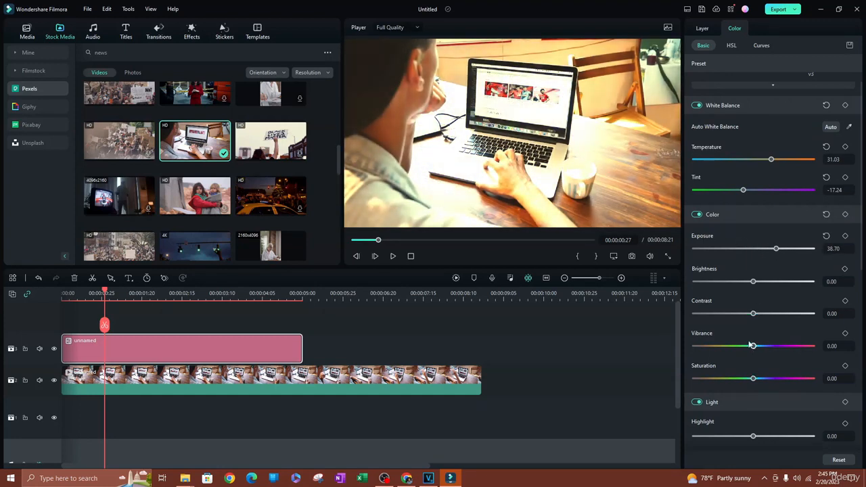
{"action": "left_click_drag", "start_coordinate": [755, 347], "coordinate": [783, 348]}
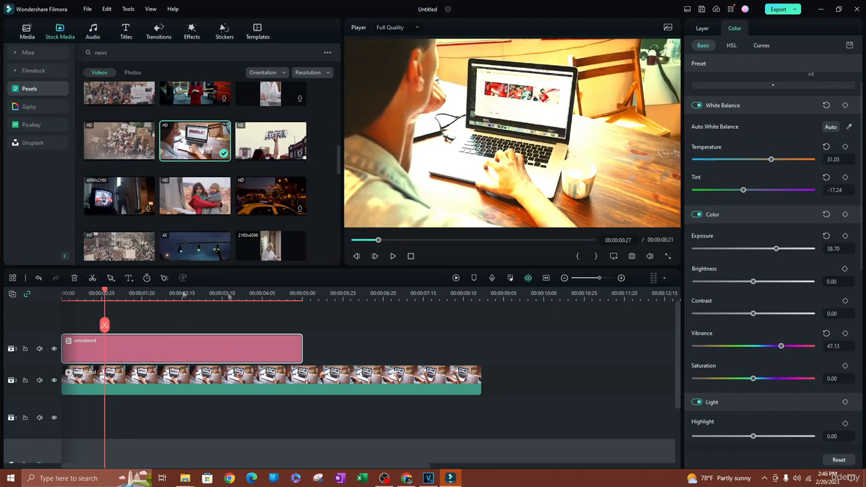
{"action": "left_click_drag", "start_coordinate": [252, 295], "coordinate": [279, 330]}
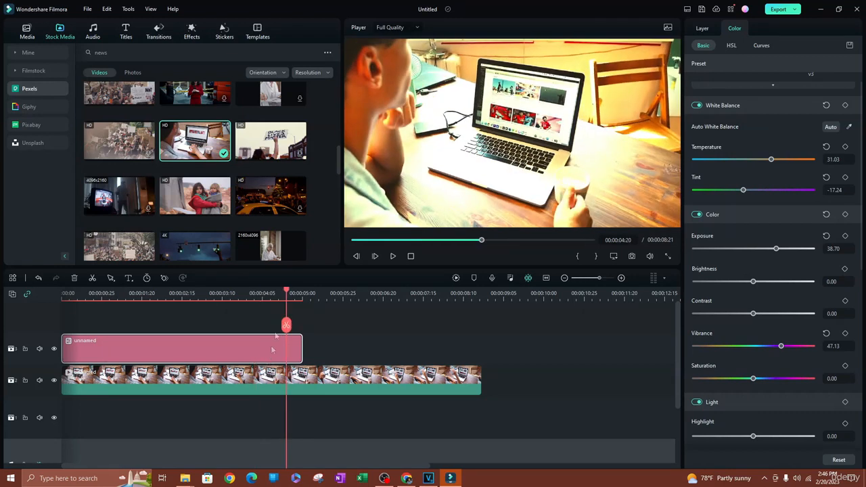
Compare frames inside and past the adjusted section, trying the layer later on the timeline.
{"action": "left_click_drag", "start_coordinate": [287, 293], "coordinate": [332, 299]}
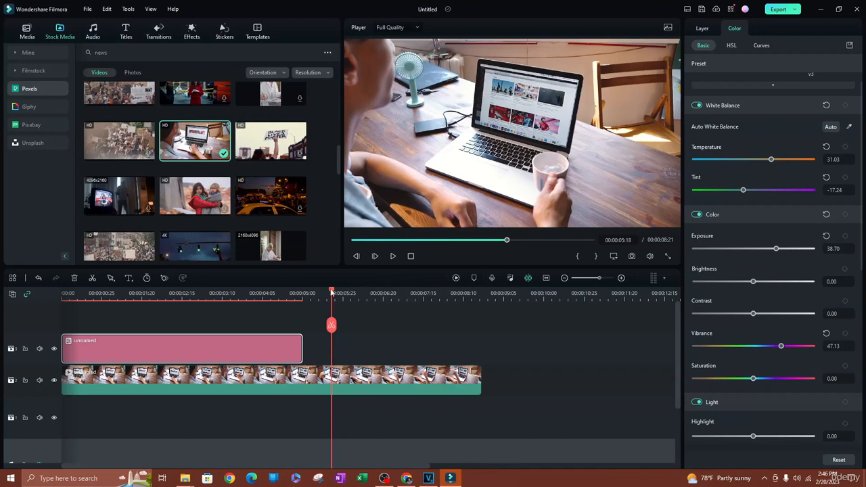
{"action": "left_click_drag", "start_coordinate": [332, 293], "coordinate": [285, 293]}
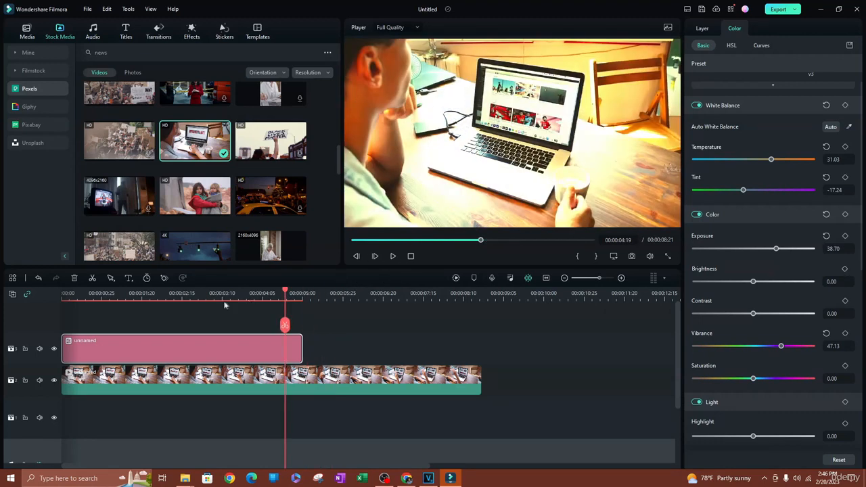
{"action": "left_click_drag", "start_coordinate": [201, 352], "coordinate": [442, 350]}
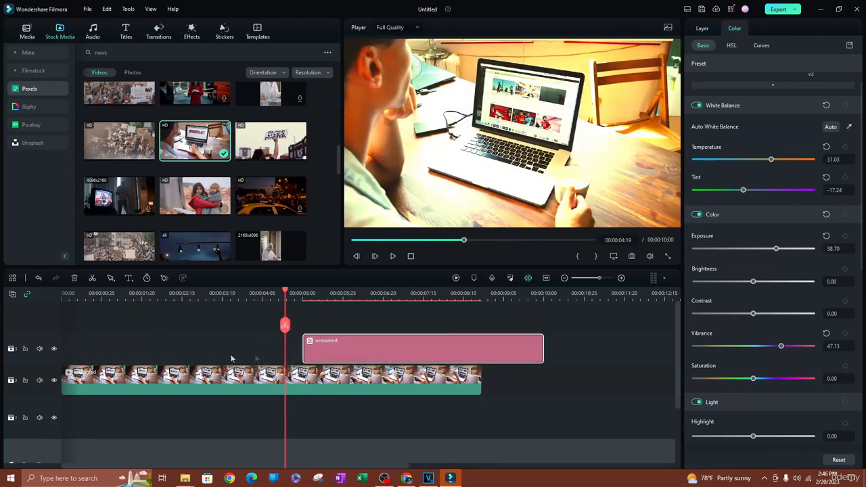
{"action": "left_click_drag", "start_coordinate": [284, 293], "coordinate": [340, 293]}
Shorten the adjustment layer over the clip's opening and play back from the start.
{"action": "left_click_drag", "start_coordinate": [543, 351], "coordinate": [68, 359]}
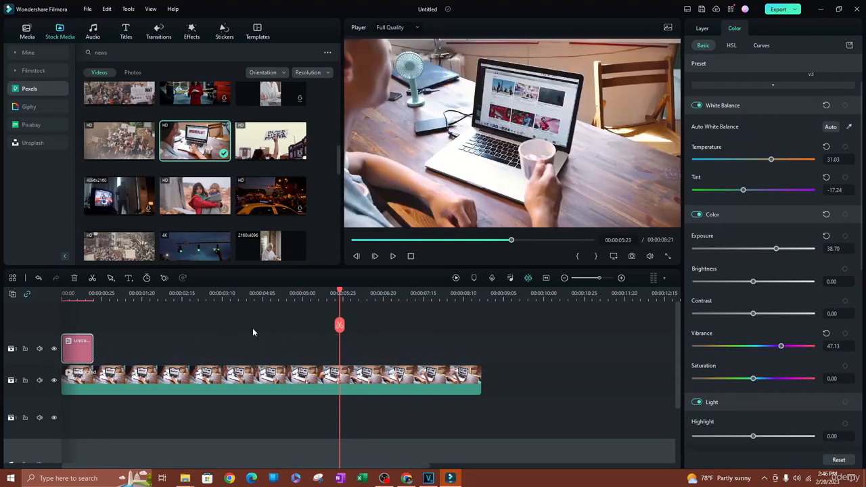
{"action": "left_click_drag", "start_coordinate": [341, 292], "coordinate": [62, 293]}
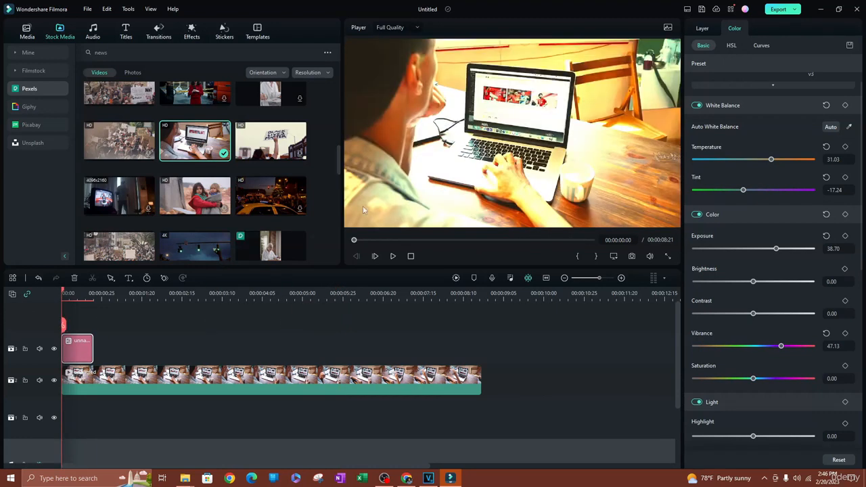
{"action": "left_click", "coordinate": [393, 258]}
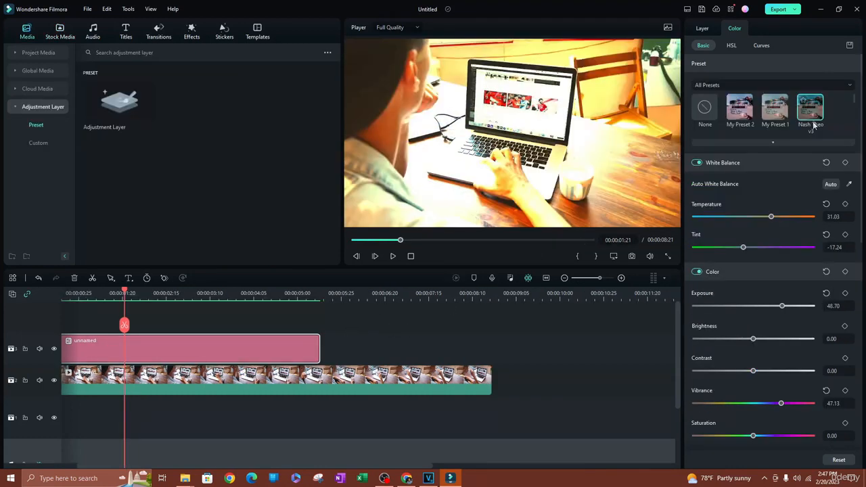
Apply a different saved colour preset to the layer, undoing an accidental clip move.
{"action": "left_click", "coordinate": [725, 144]}
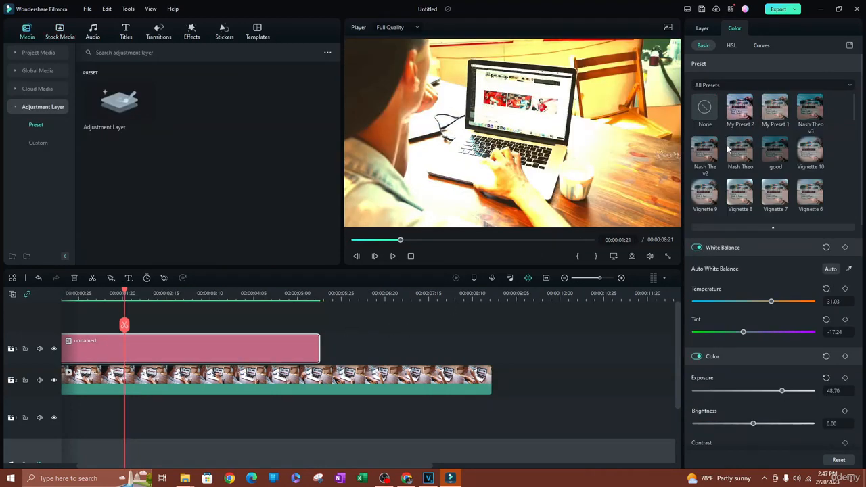
{"action": "left_click", "coordinate": [704, 151]}
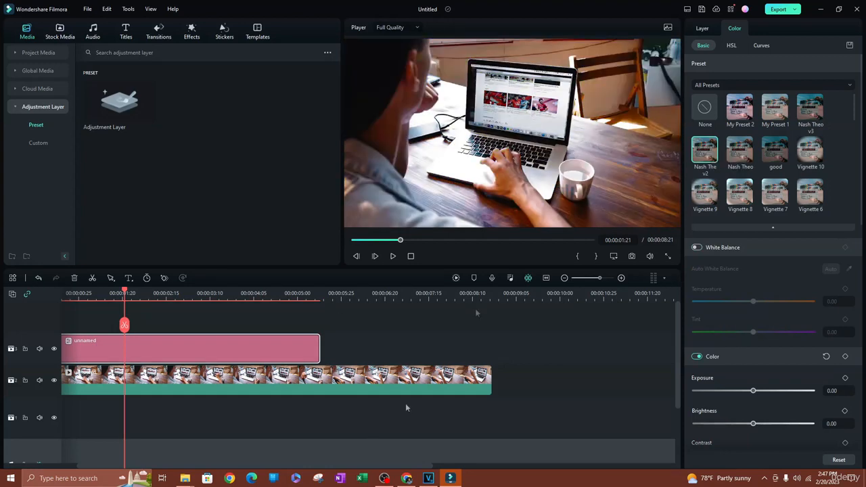
{"action": "left_click_drag", "start_coordinate": [131, 349], "coordinate": [358, 345]}
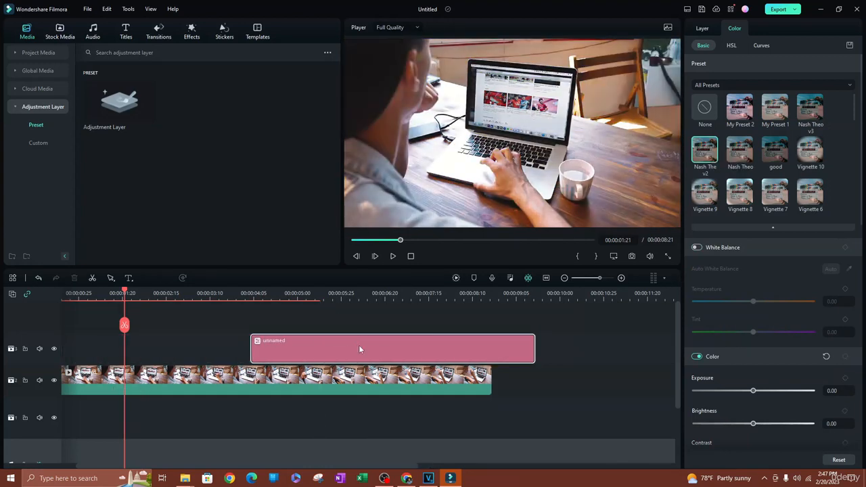
{"action": "key", "text": "ctrl+z"}
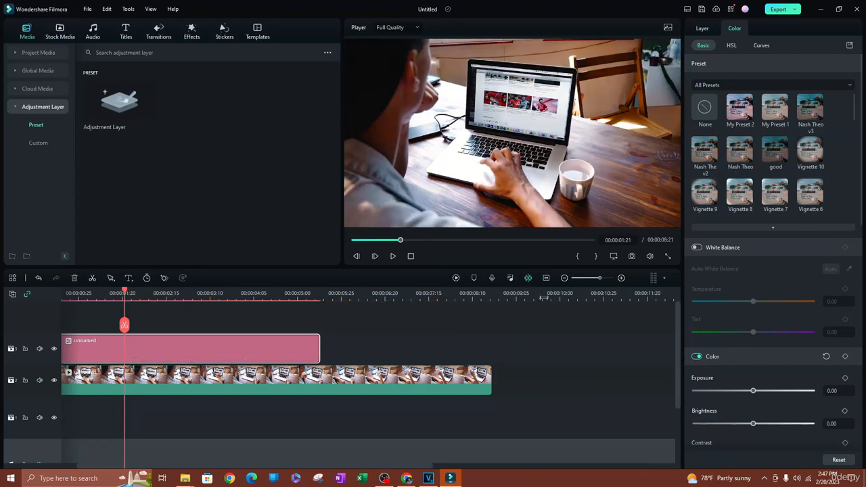
Look through the HSL and Curves panels, then bring up the Layer transform settings.
{"action": "left_click", "coordinate": [731, 46]}
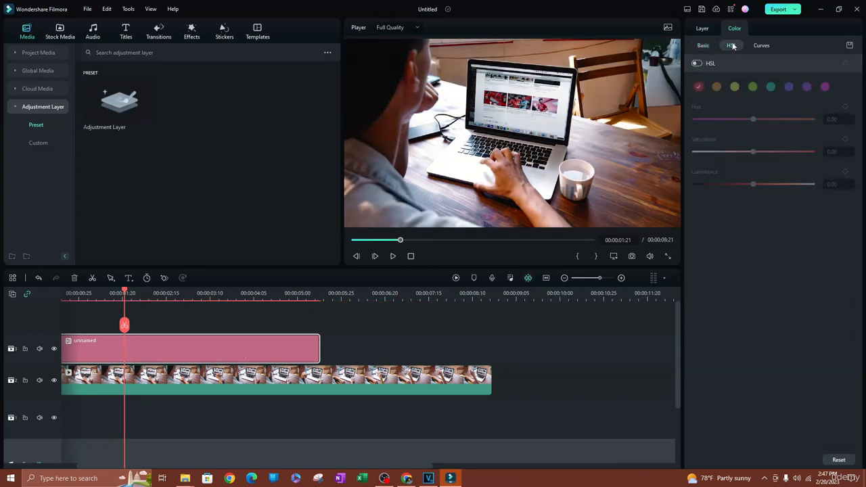
{"action": "left_click", "coordinate": [760, 46]}
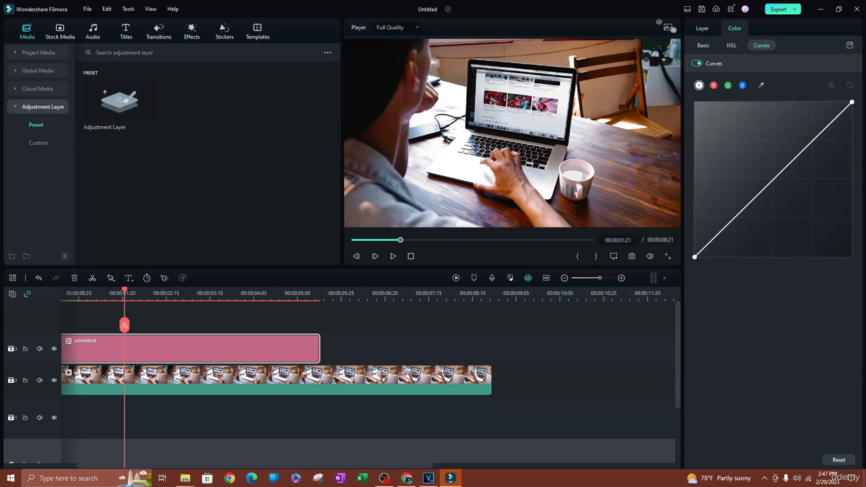
{"action": "left_click", "coordinate": [701, 31]}
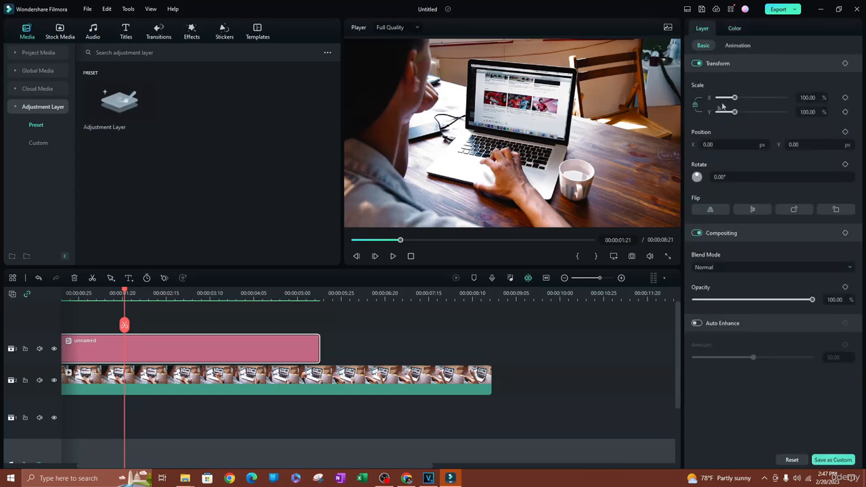
Try scaling the layer to about 72% and shifting Position X, then reset both.
{"action": "mouse_move", "coordinate": [733, 102]}
{"action": "left_mouse_down"}
{"action": "mouse_move", "coordinate": [719, 101]}
{"action": "mouse_move", "coordinate": [735, 101]}
{"action": "mouse_move", "coordinate": [730, 111]}
{"action": "left_mouse_up"}
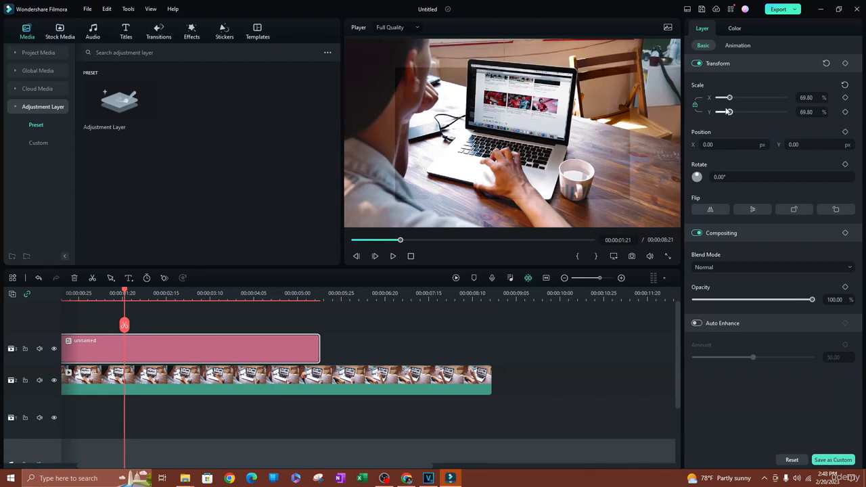
{"action": "left_click", "coordinate": [844, 85]}
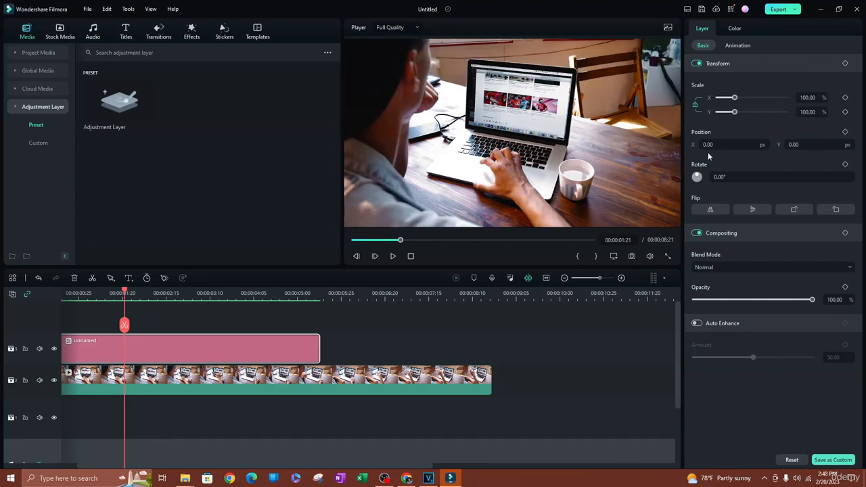
{"action": "left_click_drag", "start_coordinate": [715, 145], "coordinate": [853, 145]}
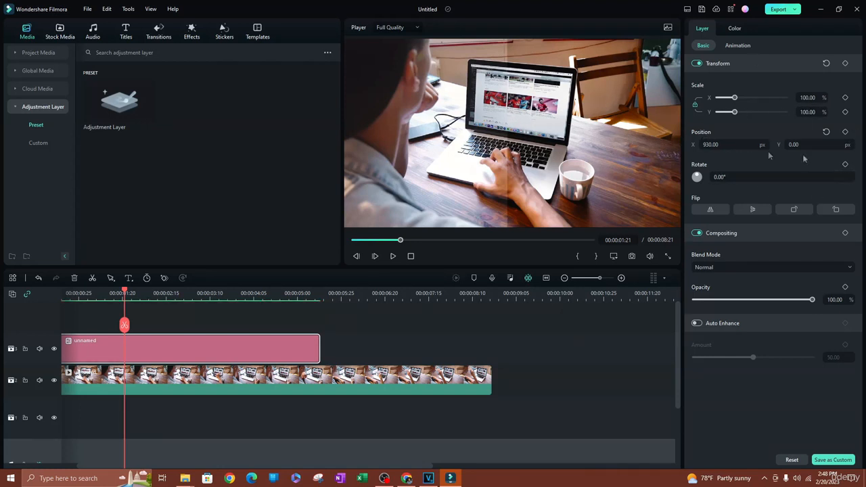
{"action": "left_click", "coordinate": [826, 131]}
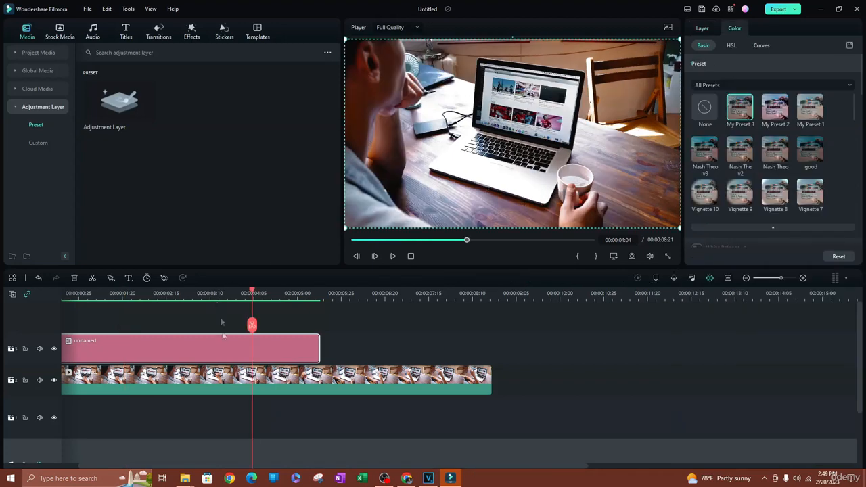
Save the adjustment layer as custom preset Custom1, then delete the effect from the clip.
{"action": "left_click", "coordinate": [700, 29]}
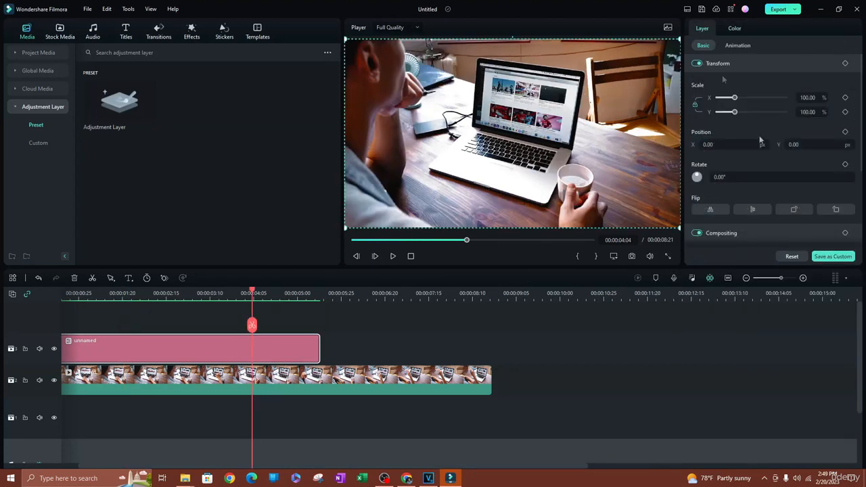
{"action": "left_click", "coordinate": [836, 257]}
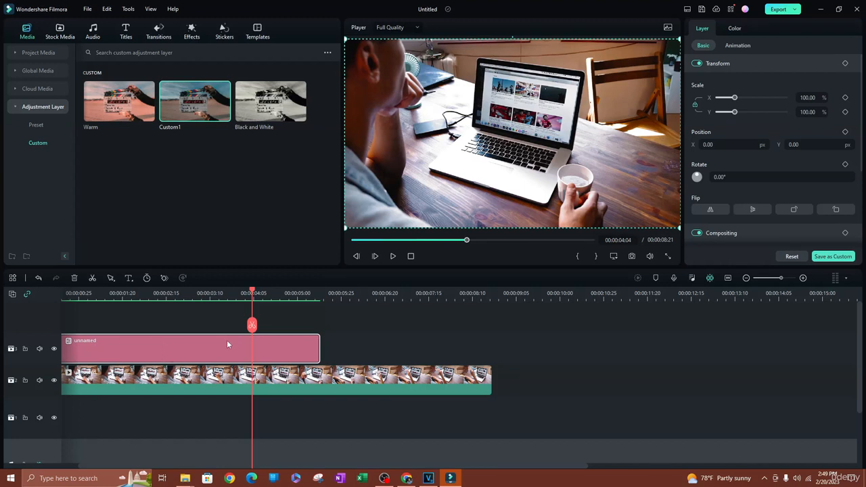
{"action": "right_click", "coordinate": [177, 350]}
{"action": "left_click", "coordinate": [198, 277]}
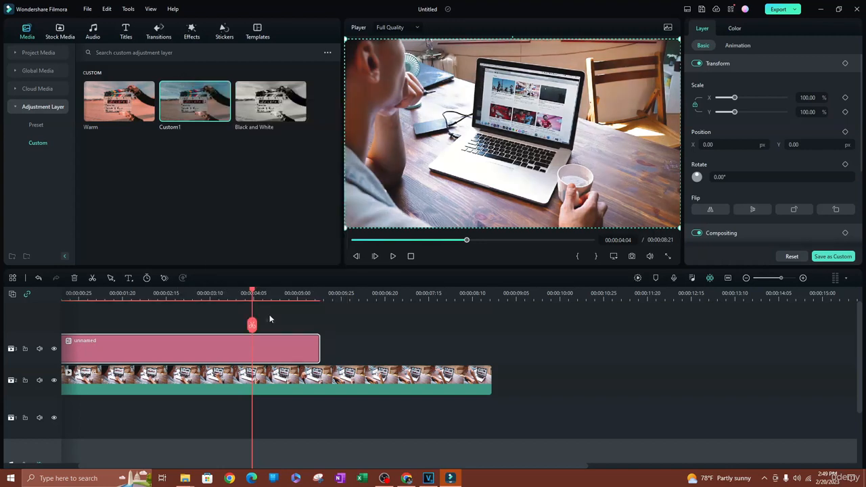
Delete the adjustment layer clip from track 3, leaving only the laptop clip.
{"action": "right_click", "coordinate": [178, 347]}
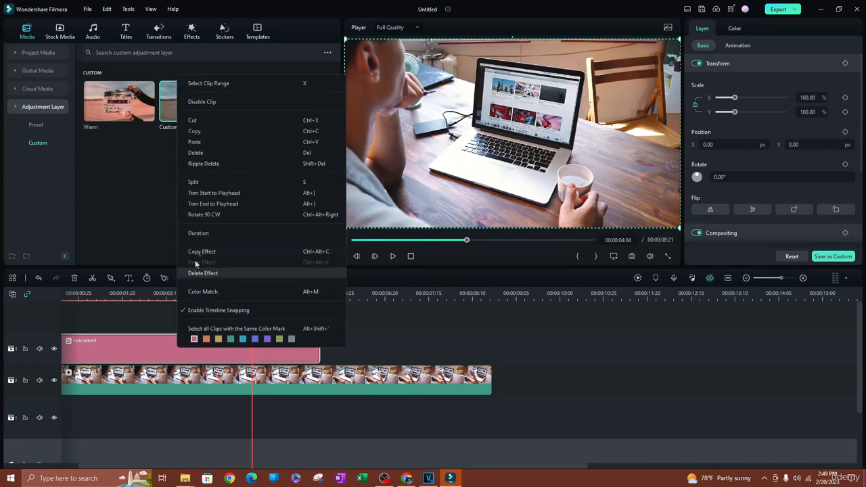
{"action": "left_click", "coordinate": [202, 152]}
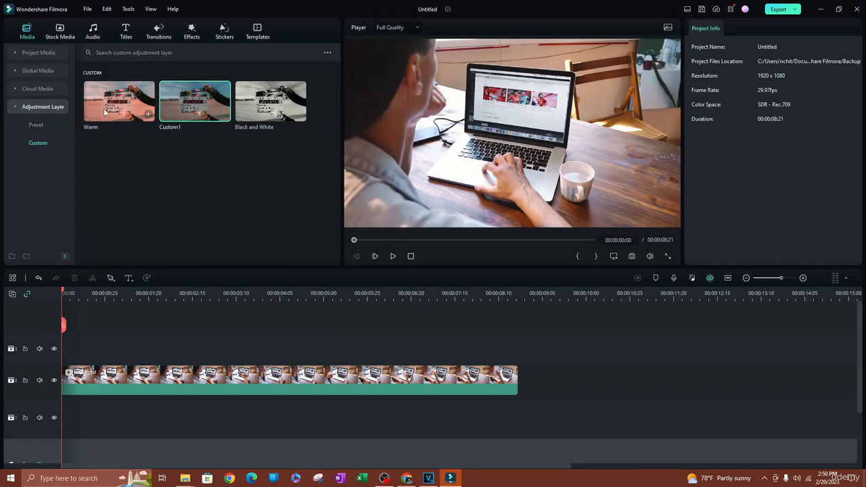
Place the Warm custom adjustment layer on track 3 above the laptop clip.
{"action": "left_click_drag", "start_coordinate": [140, 191], "coordinate": [207, 390]}
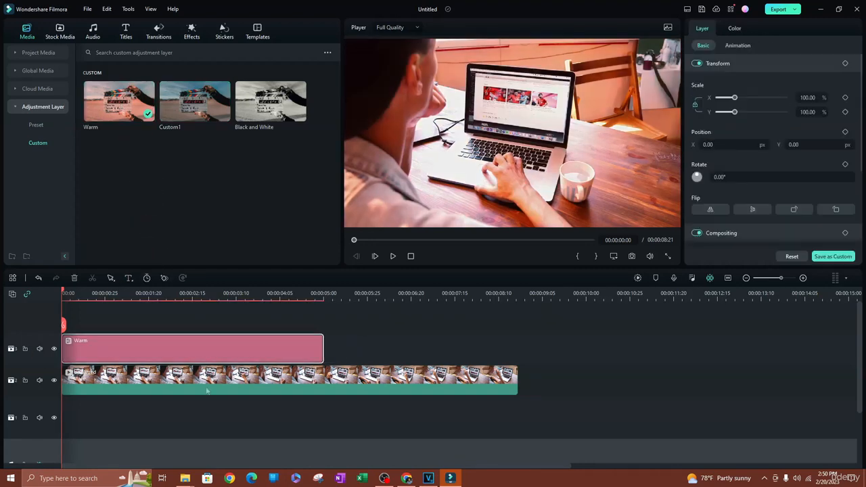
{"action": "left_click", "coordinate": [114, 293]}
{"action": "left_click_drag", "start_coordinate": [110, 292], "coordinate": [278, 282]}
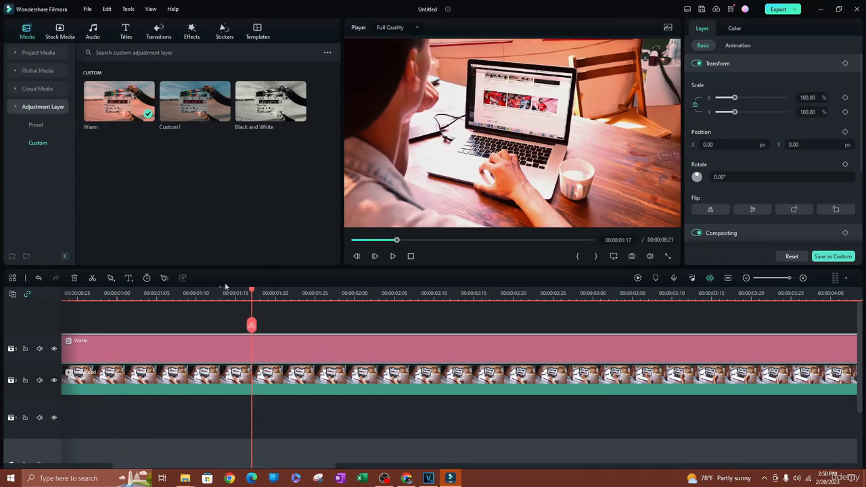
{"action": "scroll", "coordinate": [246, 350], "scroll_direction": "down", "scroll_amount": 5}
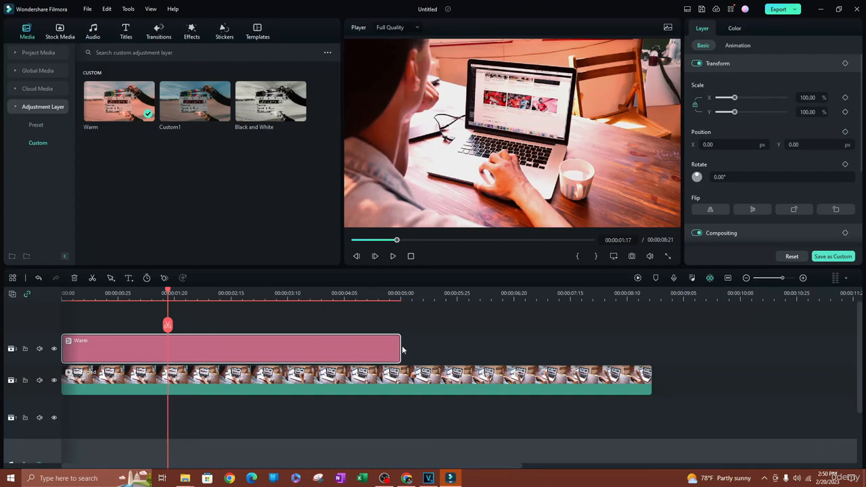
Shorten the Warm layer, shift it slightly later over the clip, then switch to OBS.
{"action": "left_click_drag", "start_coordinate": [401, 346], "coordinate": [161, 346]}
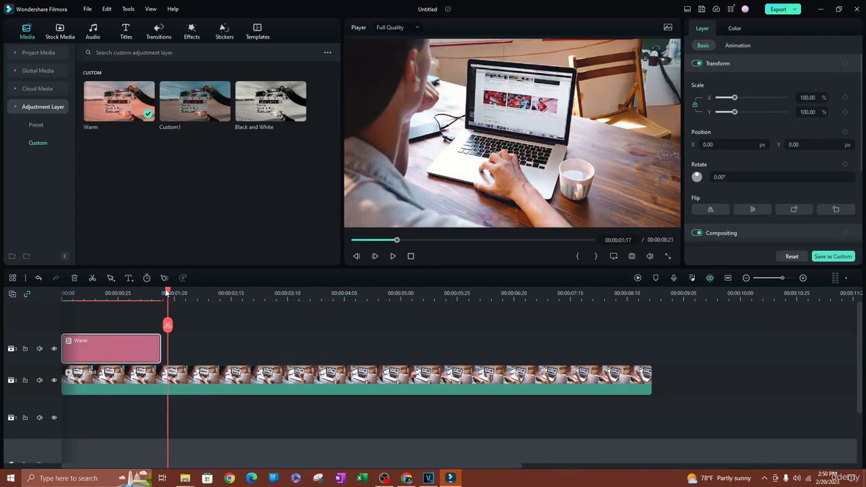
{"action": "left_click_drag", "start_coordinate": [134, 305], "coordinate": [174, 298]}
{"action": "left_click_drag", "start_coordinate": [153, 367], "coordinate": [203, 347]}
{"action": "left_click_drag", "start_coordinate": [171, 298], "coordinate": [228, 365]}
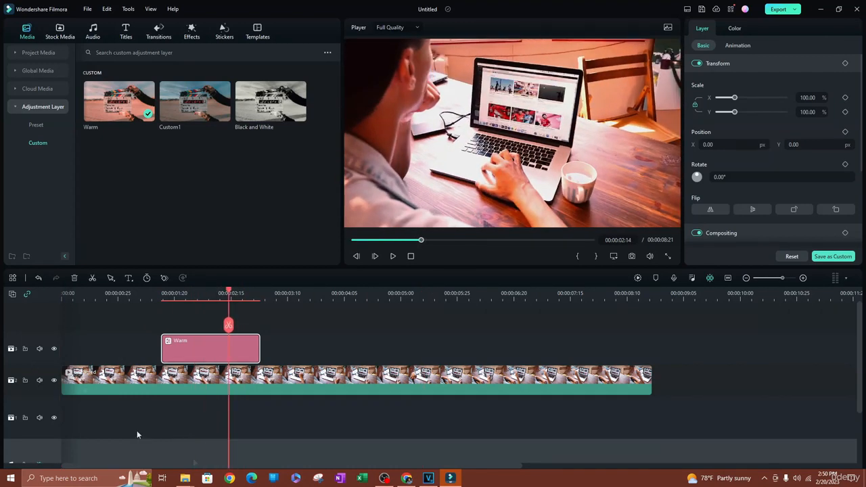
{"action": "left_click", "coordinate": [384, 479]}
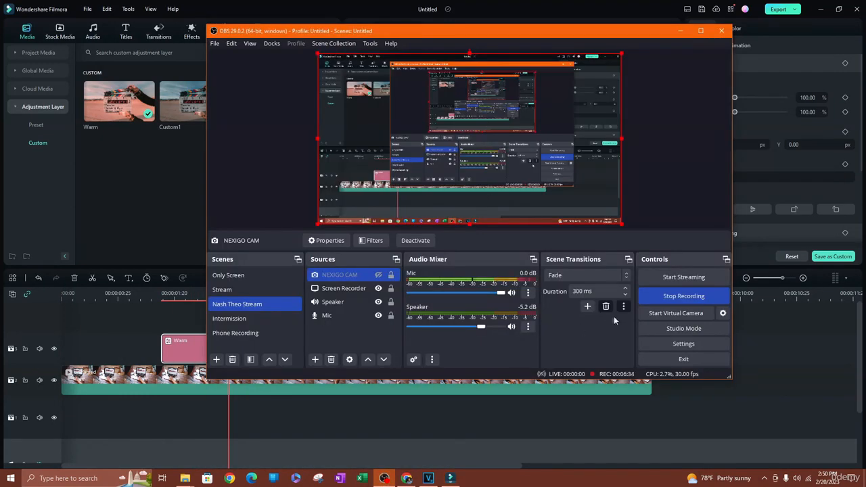